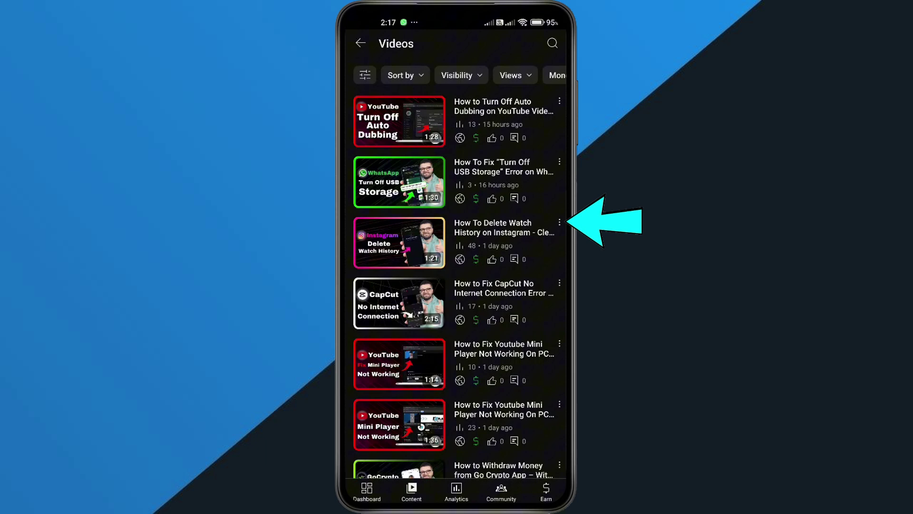
From the Instagram watch history video's edit page, begin a collaborator channel search
{"action": "left_click", "coordinate": [560, 222]}
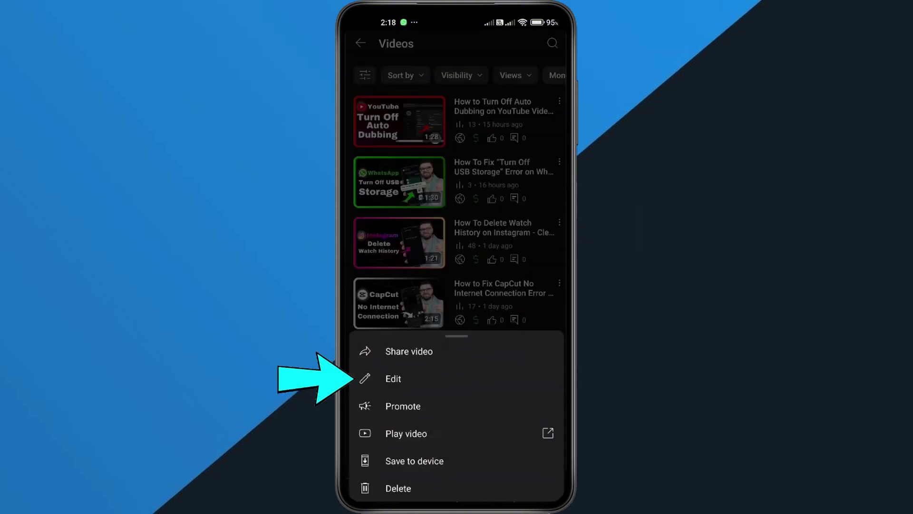
{"action": "left_click", "coordinate": [394, 378]}
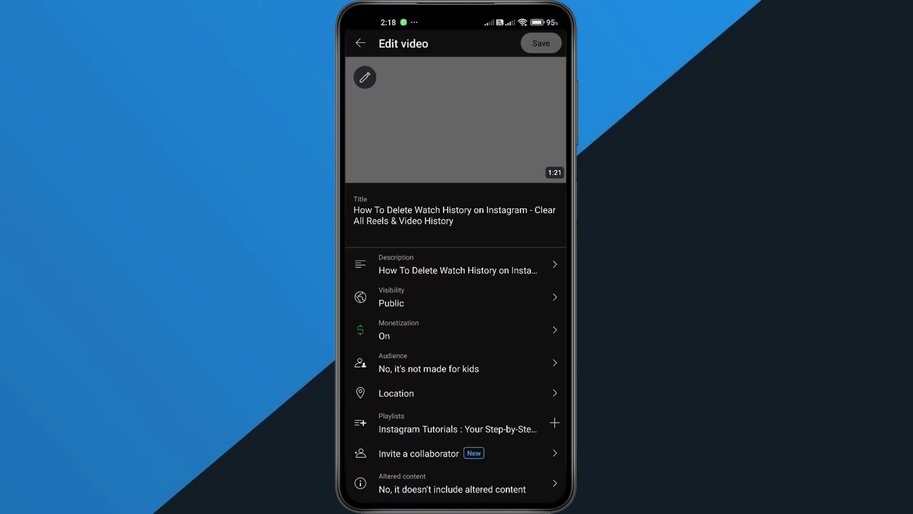
{"action": "scroll", "coordinate": [458, 321], "scroll_direction": "down", "scroll_amount": 2}
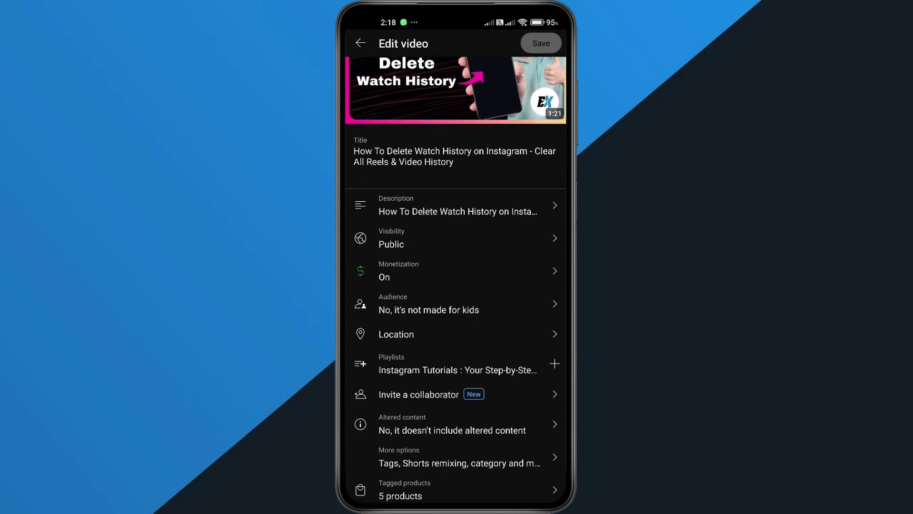
{"action": "left_click", "coordinate": [419, 394]}
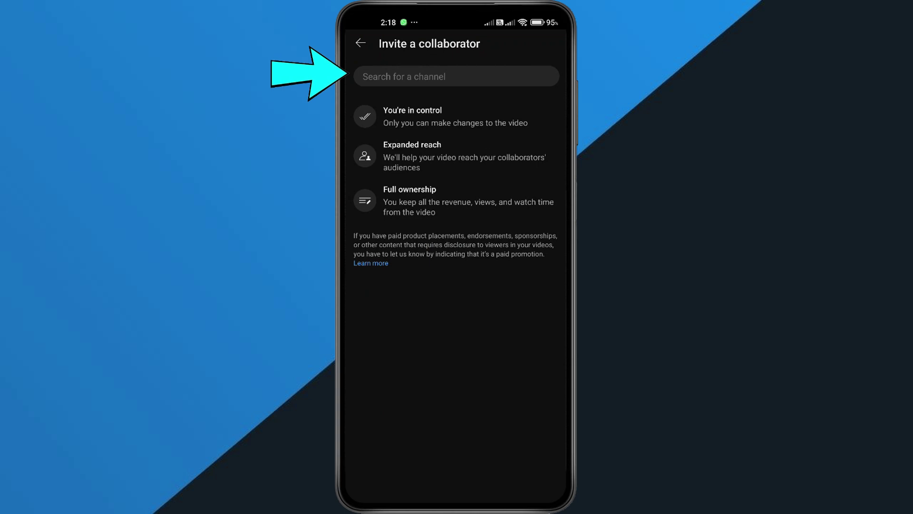
{"action": "left_click", "coordinate": [456, 76]}
{"action": "type", "text": "th"}
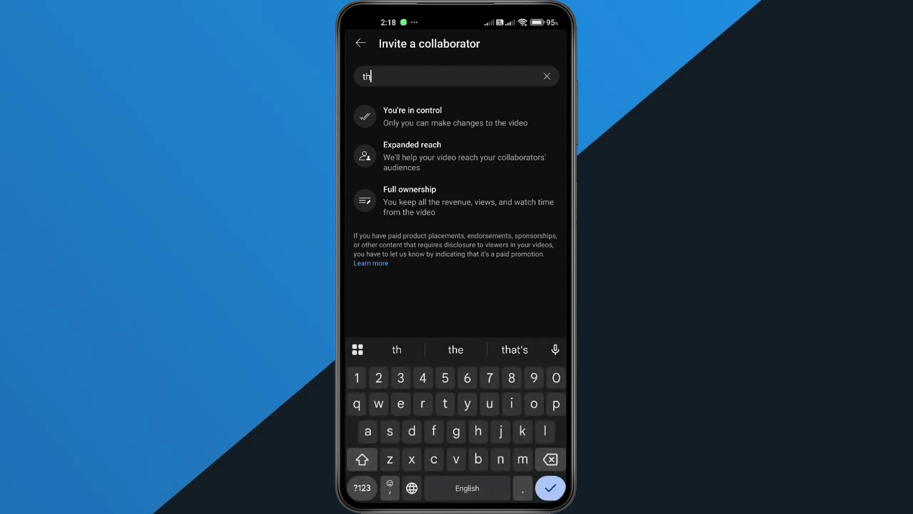
{"action": "type", "text": "expa"}
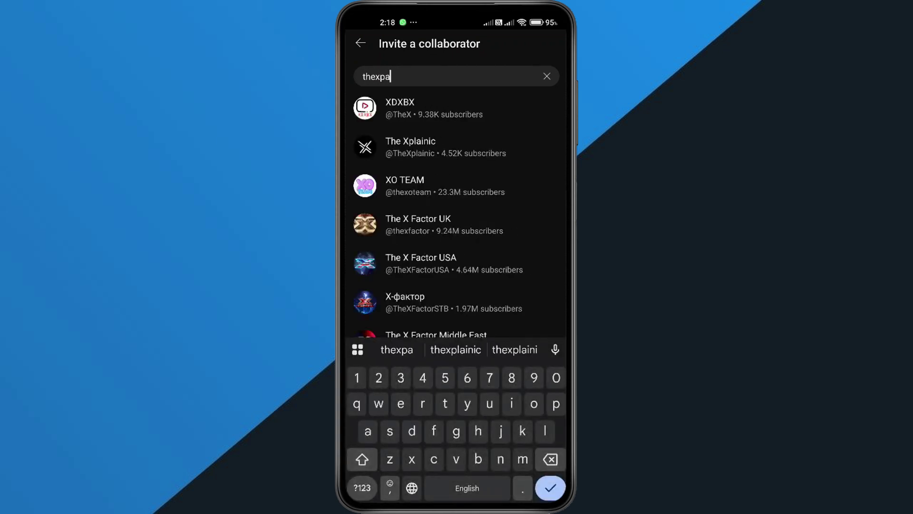
{"action": "key", "text": "BackSpace"}
{"action": "type", "text": "laini"}
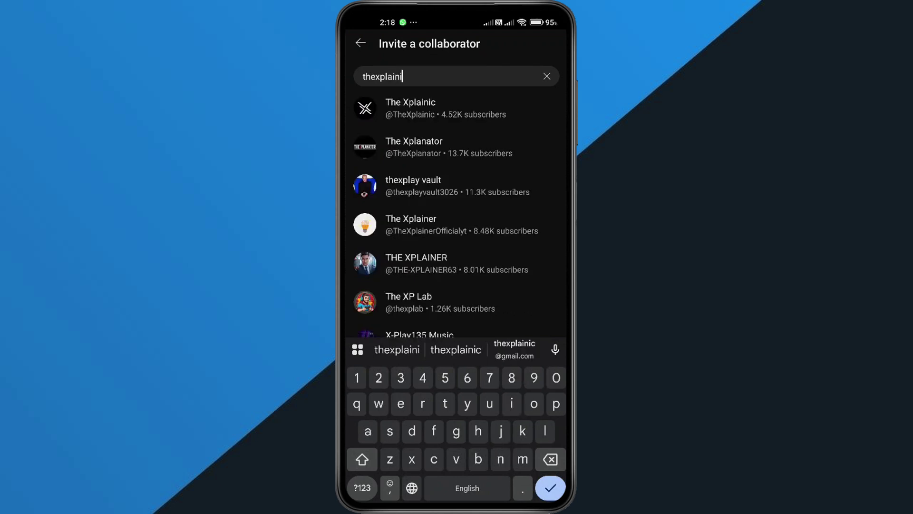
{"action": "type", "text": "c"}
Select The Xplainic and copy its newly created collaboration invite link
{"action": "left_click", "coordinate": [457, 108]}
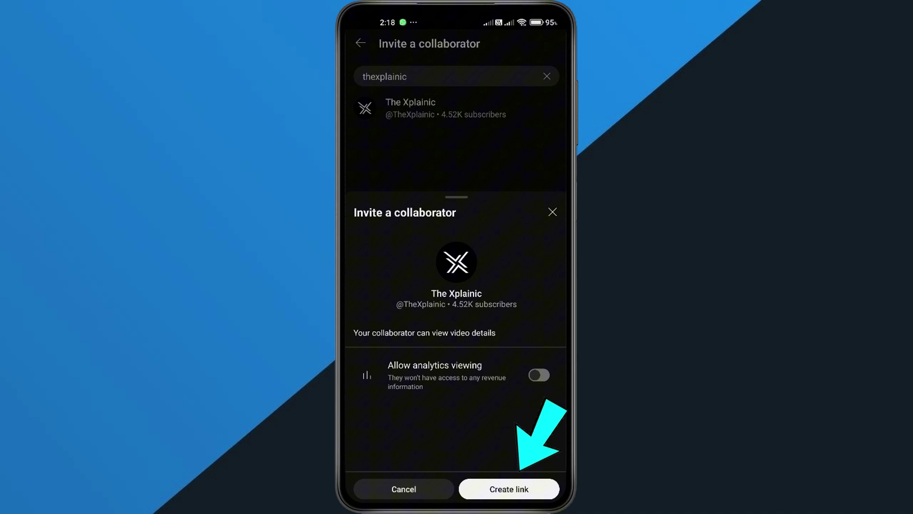
{"action": "left_click", "coordinate": [509, 489]}
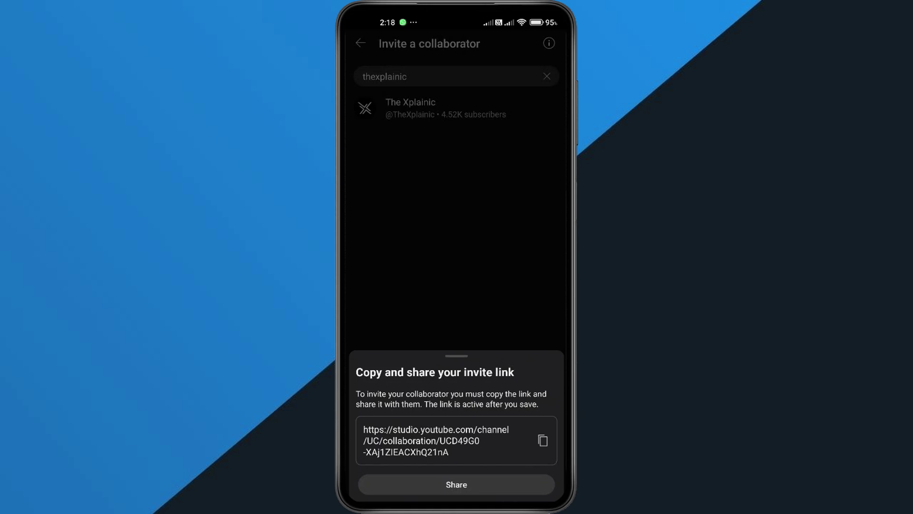
{"action": "left_click", "coordinate": [543, 440]}
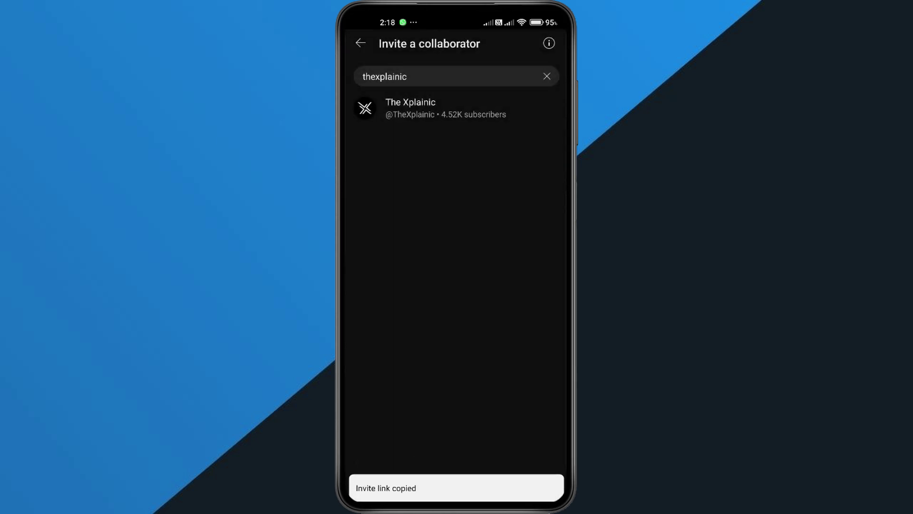
Save the video's edit details and leave YouTube Studio for the home screen
{"action": "left_click", "coordinate": [360, 43]}
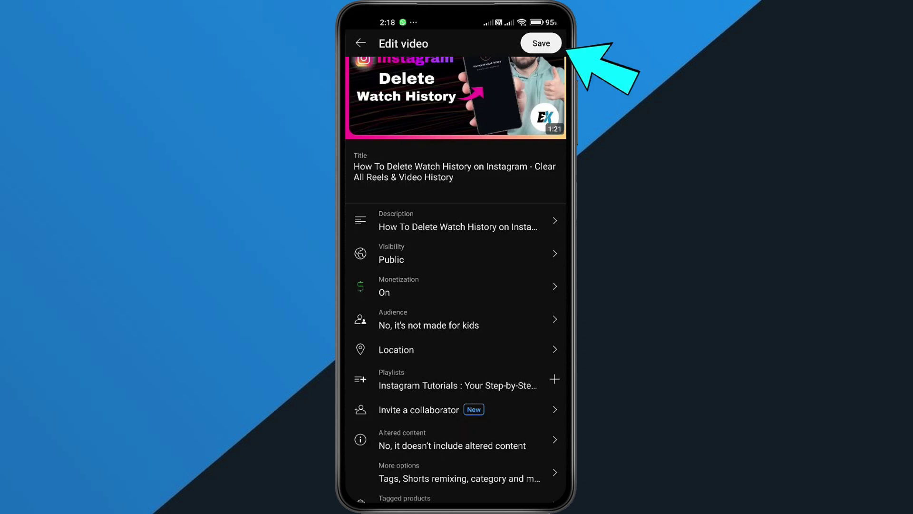
{"action": "left_click", "coordinate": [542, 43]}
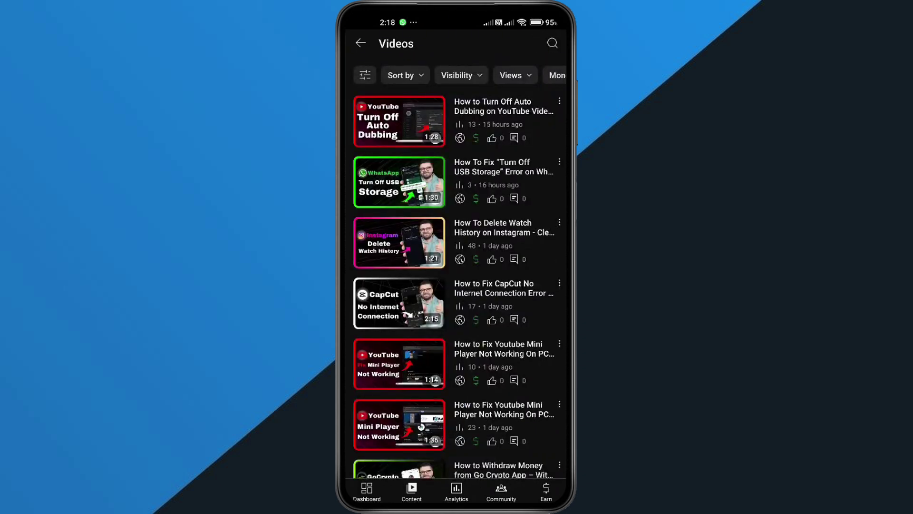
{"action": "key", "text": "super"}
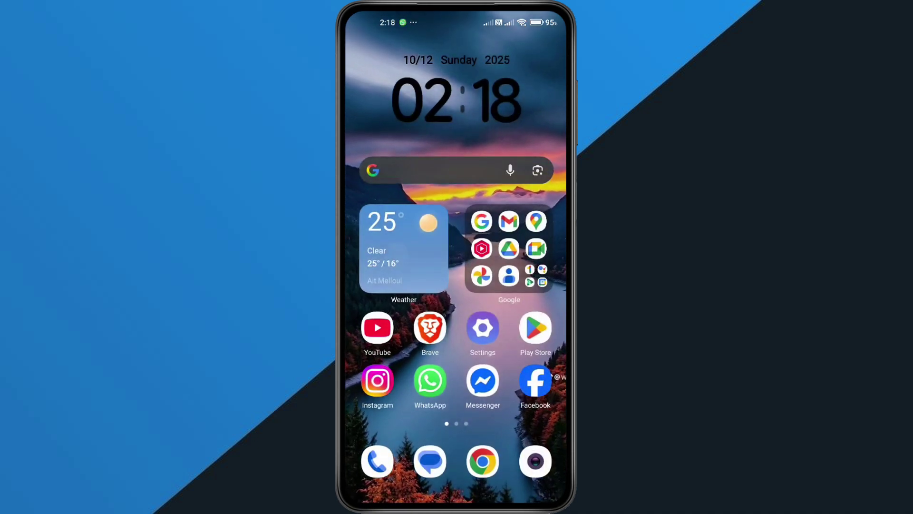
Paste the copied studio.youtube.com invite link into Chrome's address bar and load it
{"action": "left_click", "coordinate": [483, 462]}
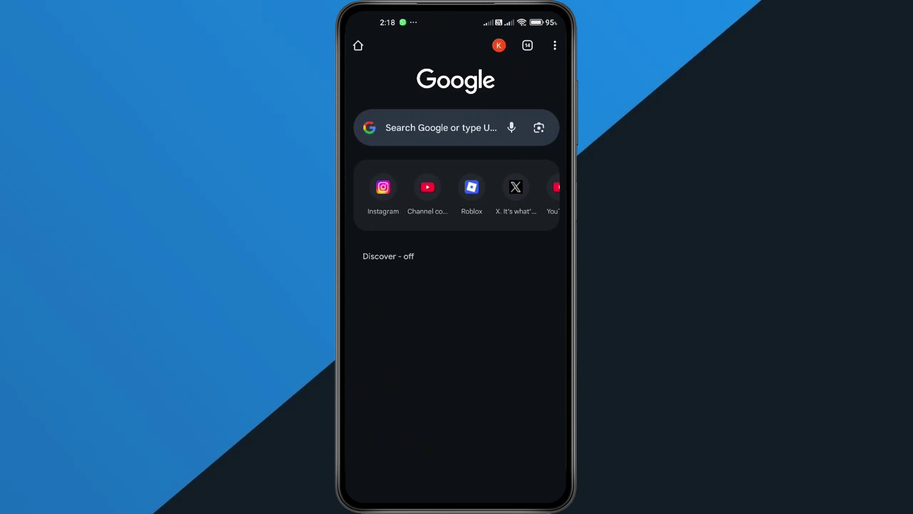
{"action": "left_click", "coordinate": [439, 127]}
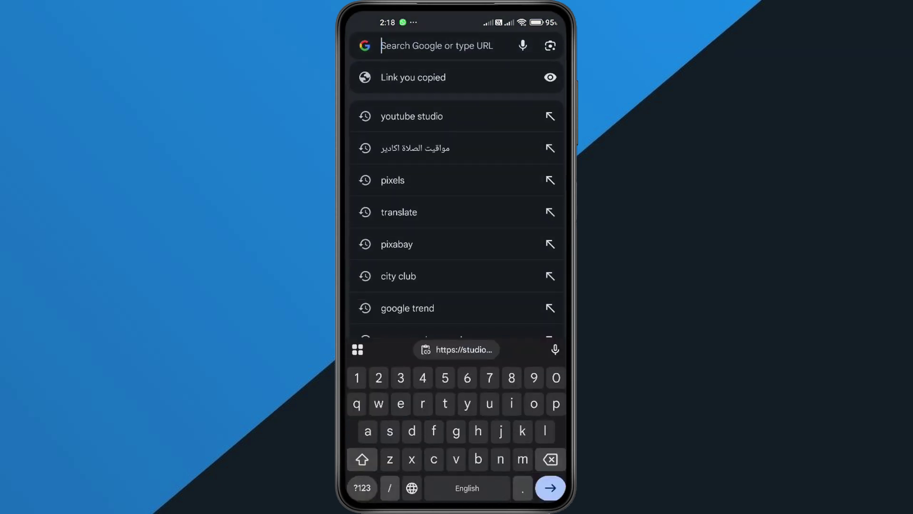
{"action": "left_click", "coordinate": [457, 349]}
{"action": "left_click", "coordinate": [551, 489]}
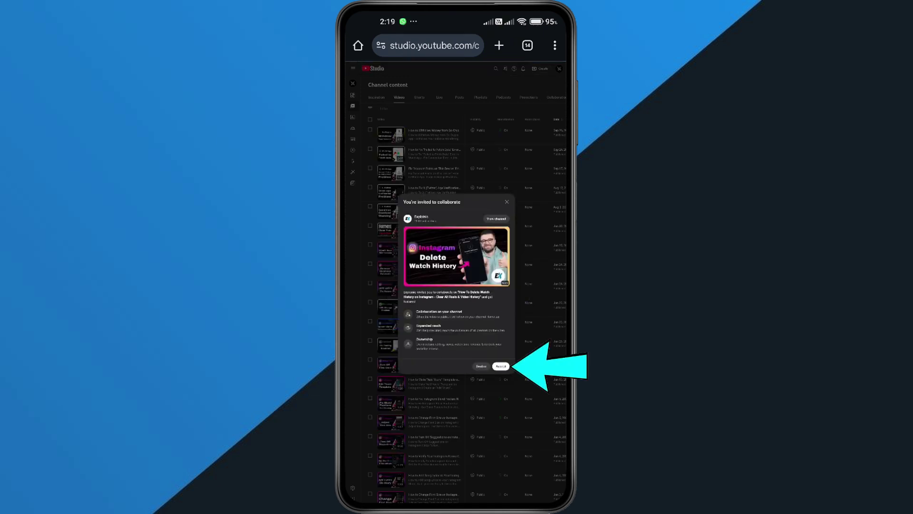
Accept the 'You're invited to collaborate' invitation for the Instagram watch history video
{"action": "left_click", "coordinate": [502, 365]}
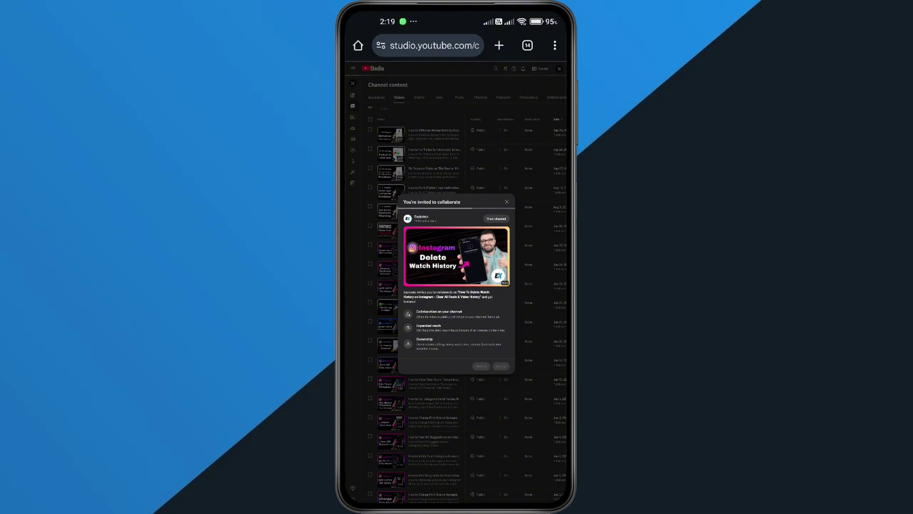